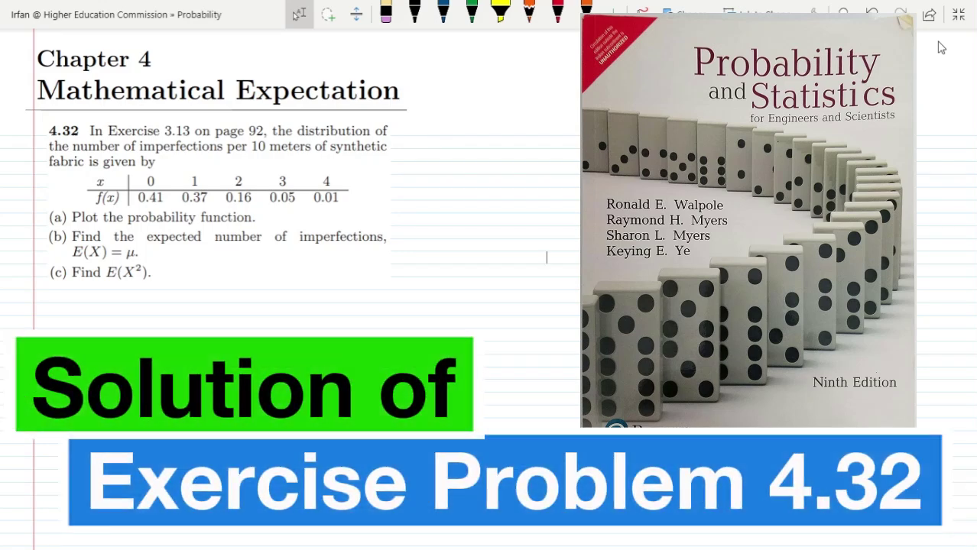
Select the black pen to write on the Exercise 4.32 page.
click(413, 11)
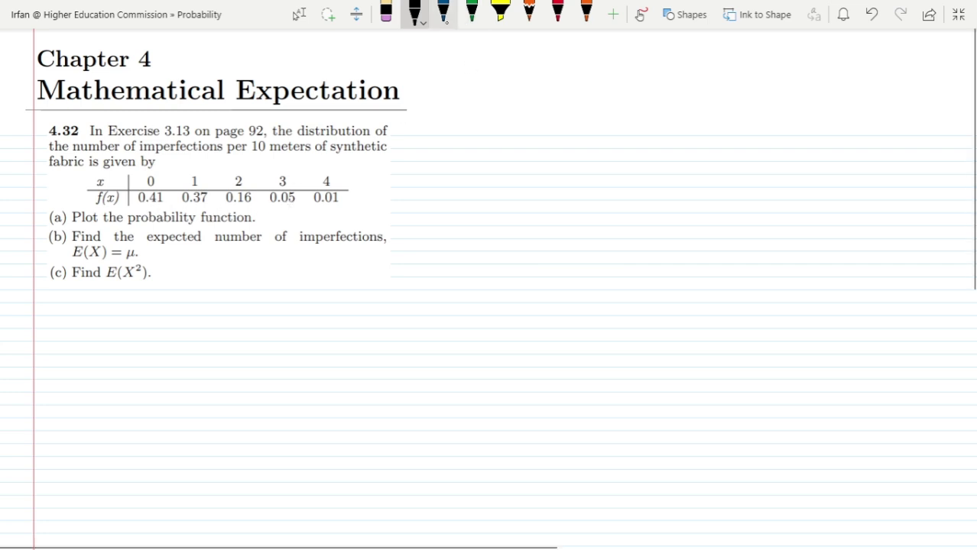
click(443, 13)
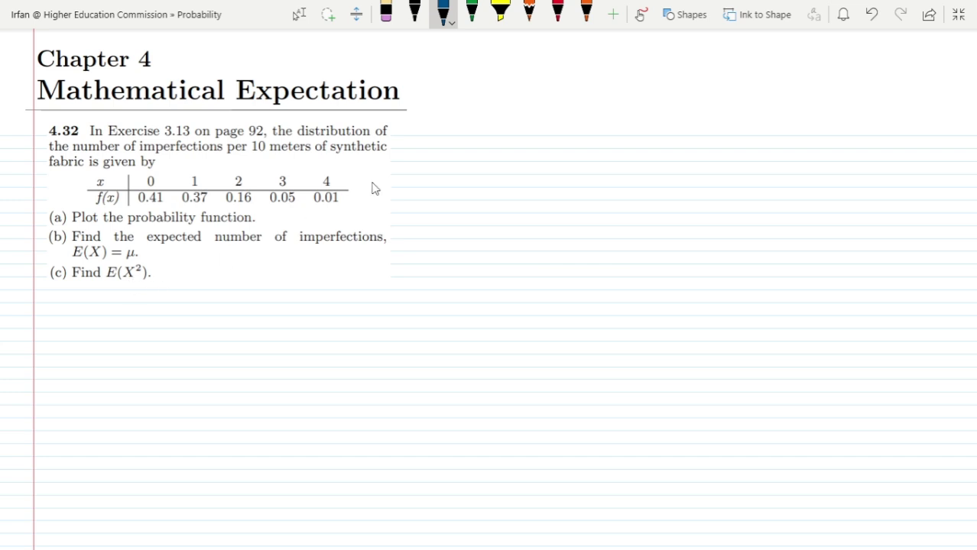
click(414, 11)
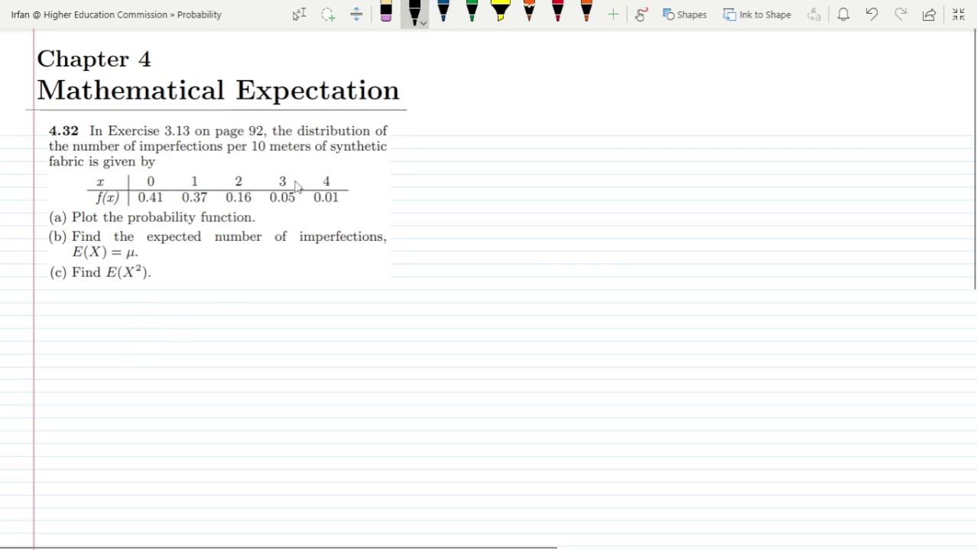
Write the underlined heading 'Sol:- a)' in black ink.
mouse_move(73, 292)
mouse_down()
mouse_move(57, 331)
mouse_move(79, 321)
mouse_up()
mouse_move(99, 298)
mouse_down()
mouse_move(95, 324)
mouse_move(120, 313)
mouse_up()
click(107, 309)
drag(66, 337, 92, 334)
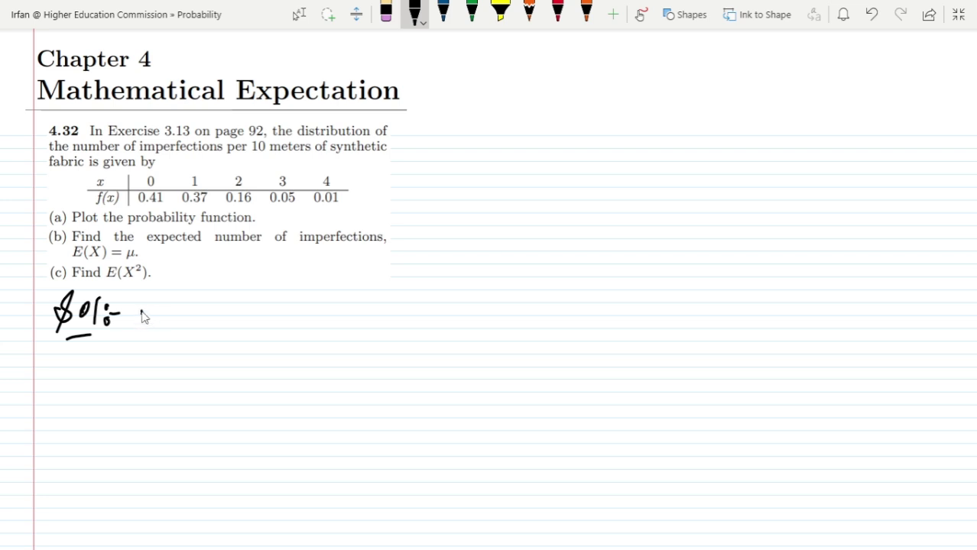
drag(143, 310, 149, 329)
Draw arrowed horizontal and vertical axes labelled x and f(x).
drag(395, 191, 643, 183)
drag(425, 124, 420, 261)
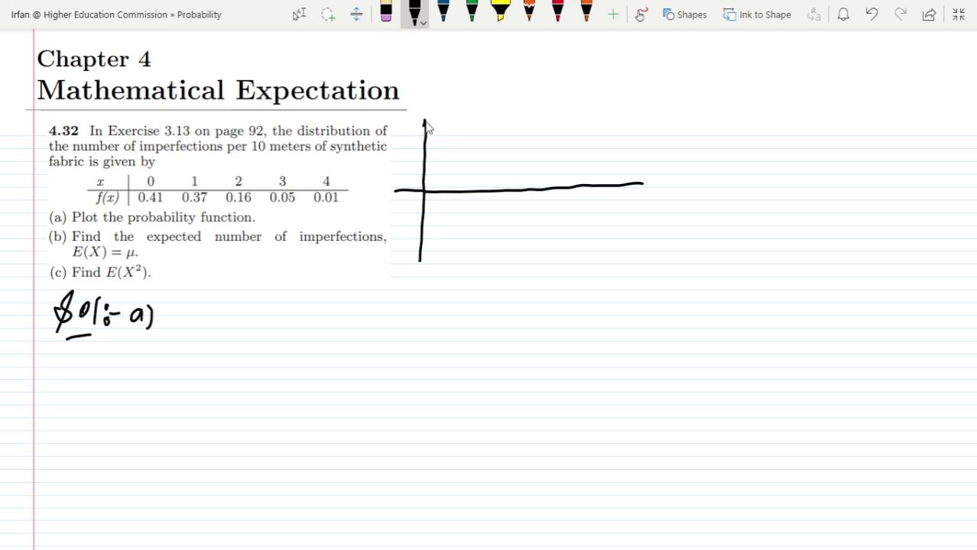
drag(425, 124, 432, 77)
mouse_move(636, 186)
mouse_down()
mouse_move(709, 179)
mouse_move(699, 191)
mouse_move(724, 209)
mouse_up()
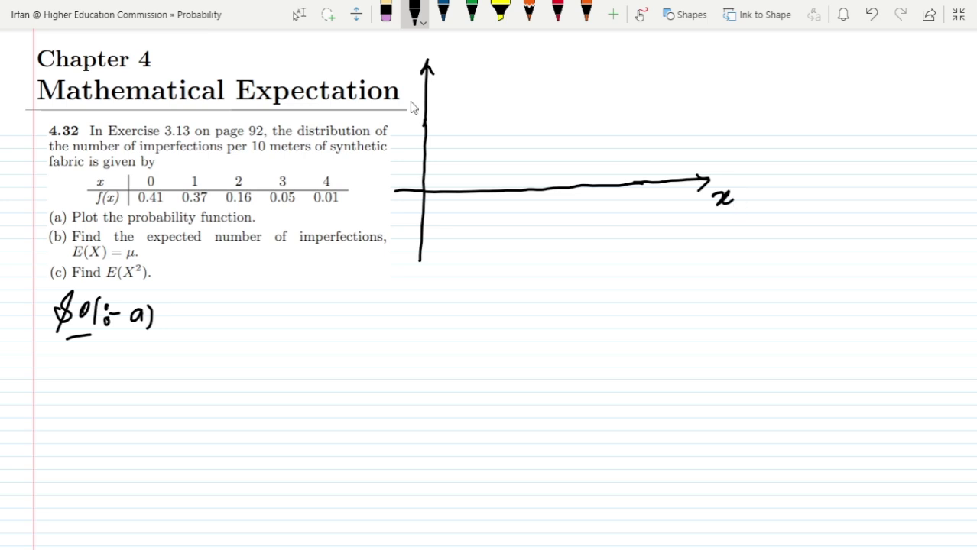
drag(398, 46, 389, 66)
drag(384, 55, 420, 61)
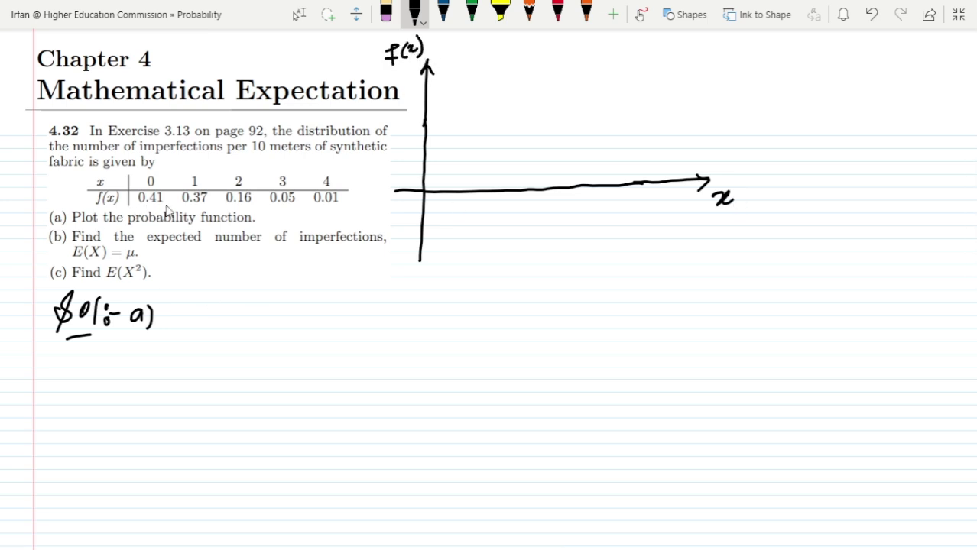
Mark the origin and add x-axis ticks numbered 0, 1, 2, 3 and 4.
click(424, 192)
mouse_move(434, 210)
mouse_down()
mouse_move(436, 226)
mouse_move(431, 211)
mouse_move(466, 198)
mouse_move(466, 226)
mouse_up()
drag(510, 185, 517, 227)
drag(557, 185, 557, 227)
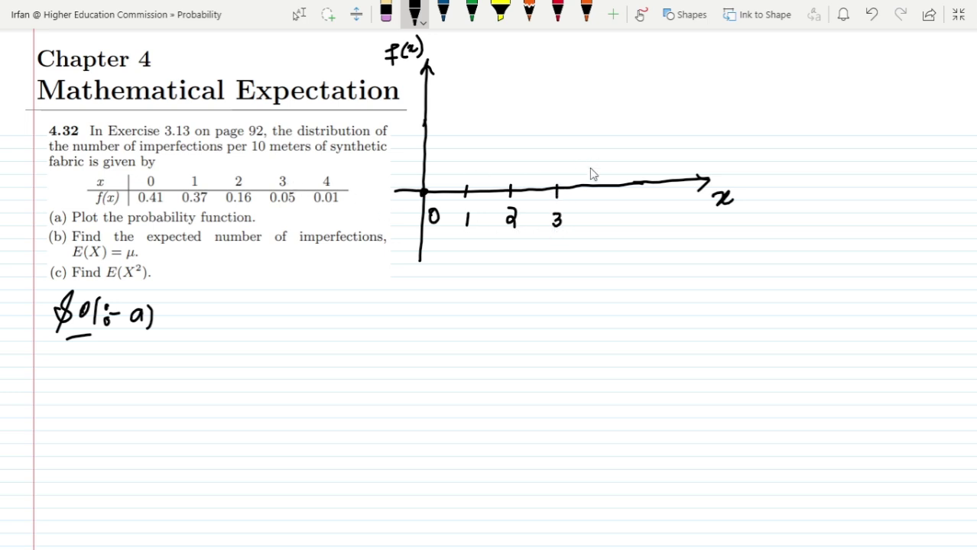
drag(609, 180, 611, 223)
drag(609, 216, 609, 229)
click(443, 11)
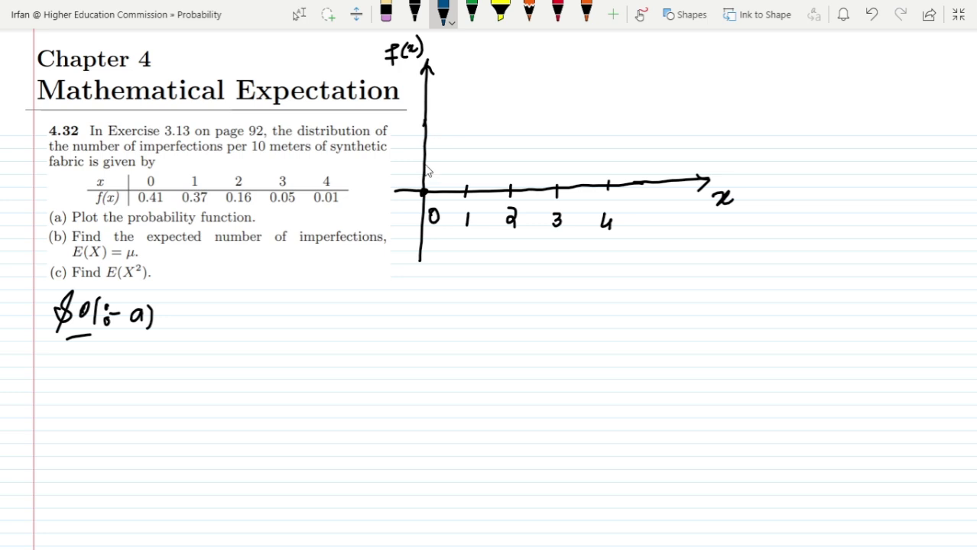
Draw five decreasing blue bars from 0.41 over x = 0–4, then erase the axis numbers.
mouse_move(422, 135)
mouse_down()
mouse_move(398, 128)
mouse_move(466, 136)
mouse_move(463, 191)
mouse_up()
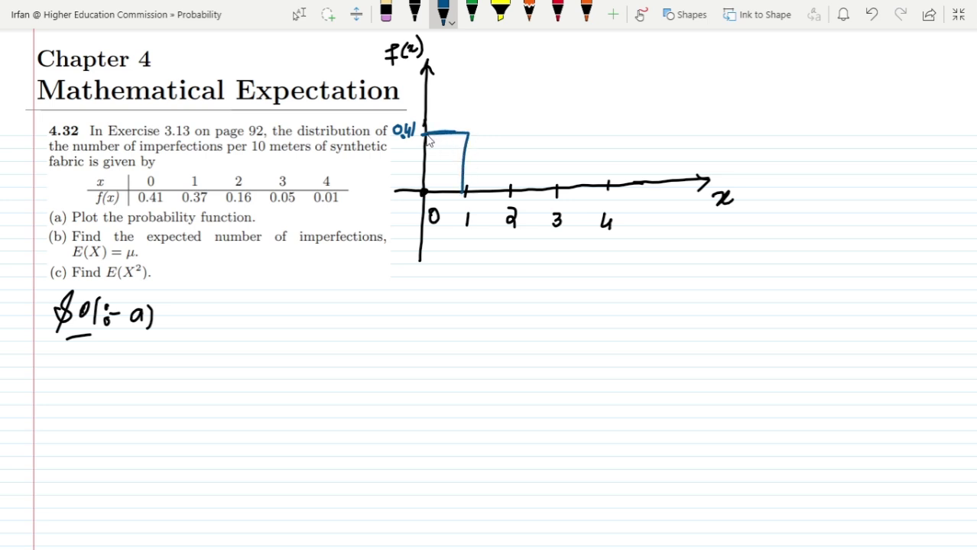
mouse_move(427, 135)
mouse_down()
mouse_move(471, 133)
mouse_move(461, 195)
mouse_up()
mouse_move(468, 149)
mouse_down()
mouse_move(512, 149)
mouse_move(510, 191)
mouse_up()
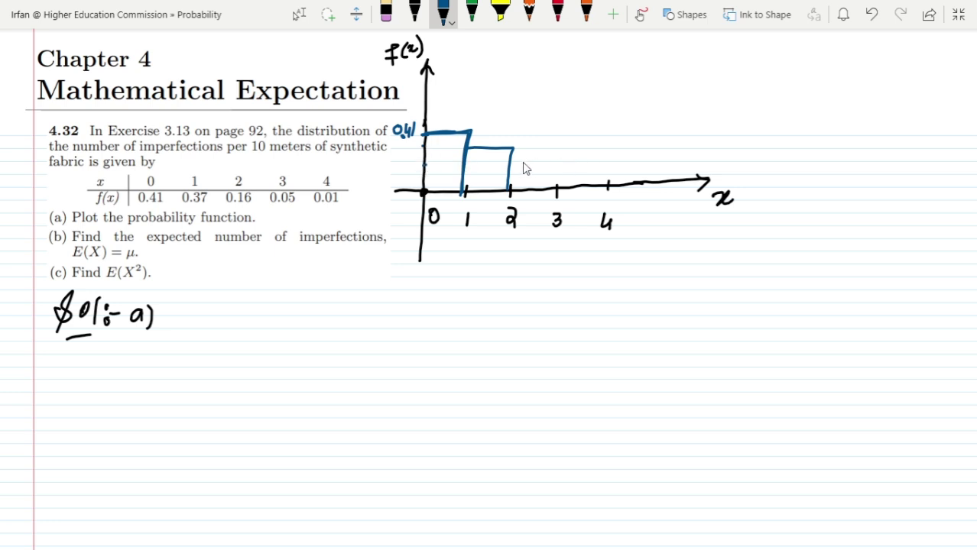
mouse_move(509, 163)
mouse_down()
mouse_move(555, 163)
mouse_move(555, 186)
mouse_move(556, 160)
mouse_up()
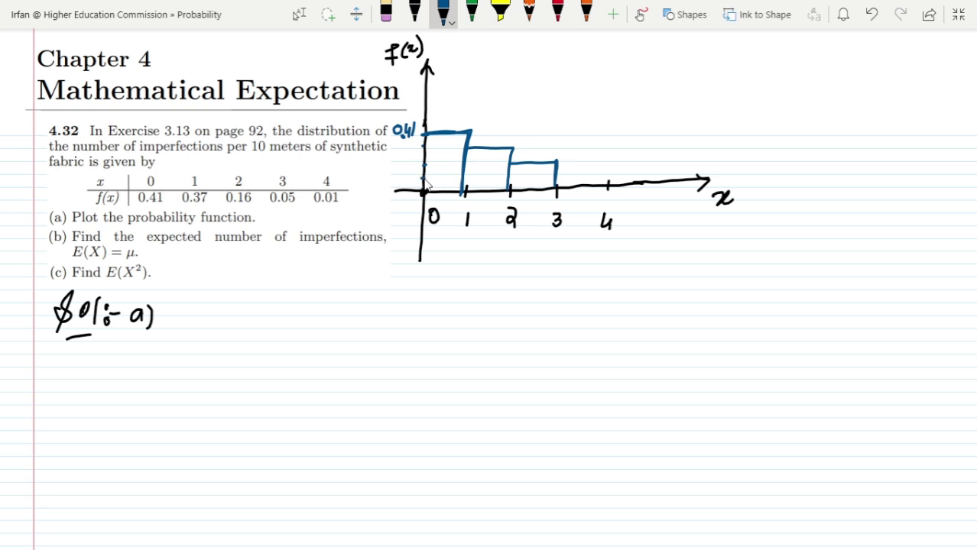
mouse_move(558, 179)
mouse_down()
mouse_move(594, 173)
mouse_move(608, 188)
mouse_up()
drag(609, 184, 641, 183)
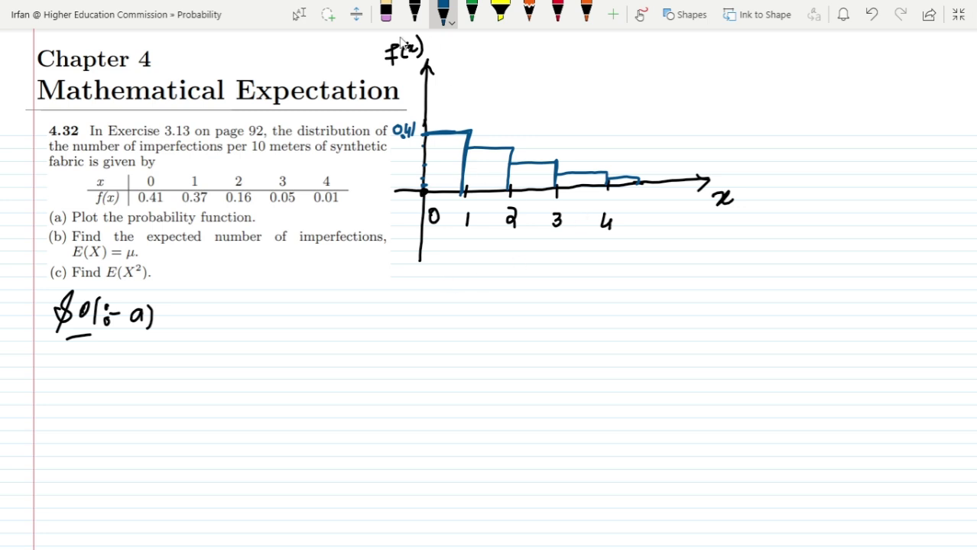
click(386, 12)
mouse_move(433, 214)
mouse_down()
mouse_move(434, 228)
mouse_move(508, 221)
mouse_move(633, 232)
mouse_up()
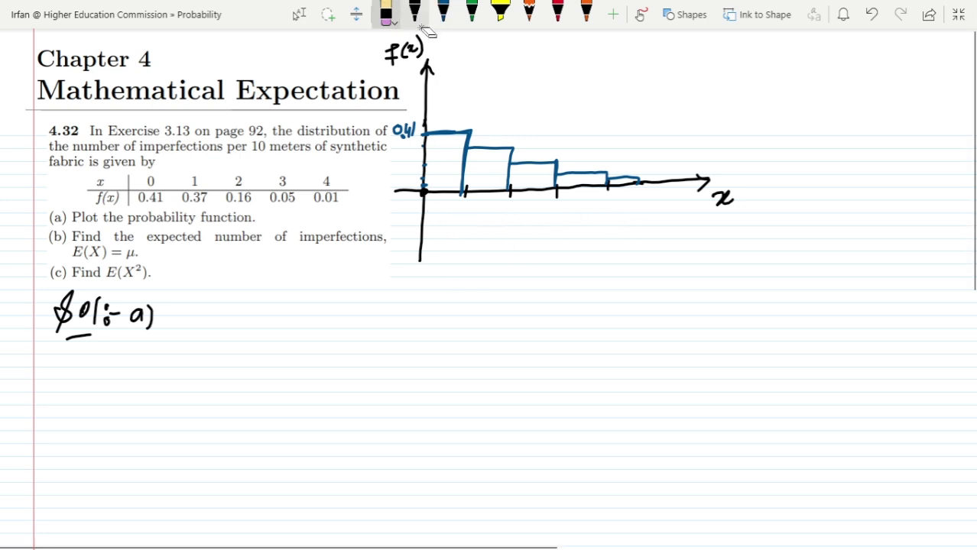
Add black tick marks under the bars' middles and rewrite the x numbers starting at 0.
click(413, 11)
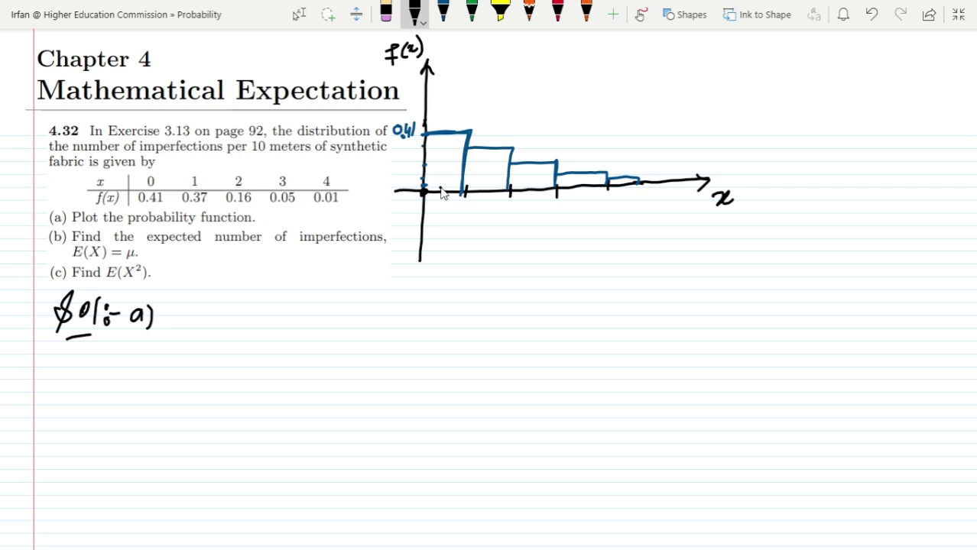
click(536, 188)
click(582, 184)
mouse_move(443, 205)
mouse_down()
mouse_move(546, 220)
mouse_move(638, 205)
mouse_move(629, 217)
mouse_up()
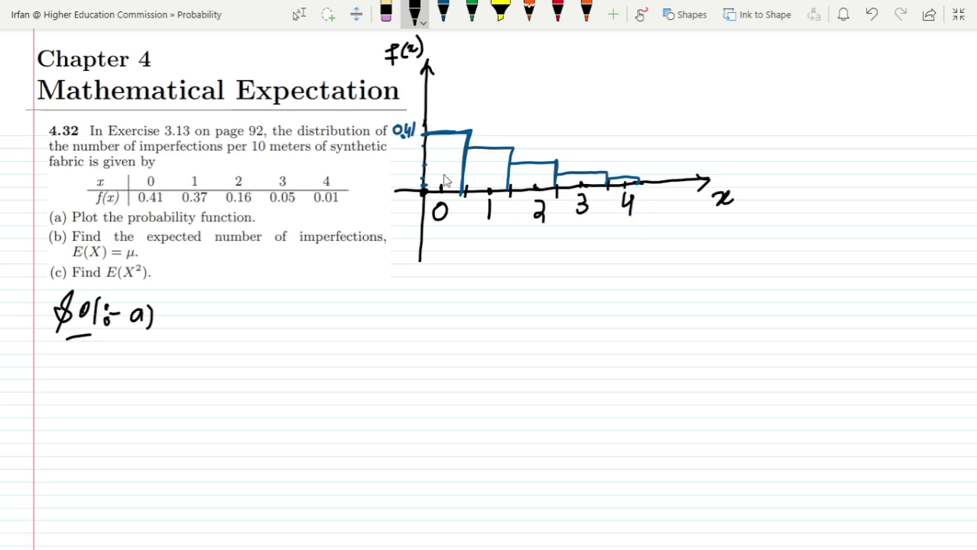
Shade the bars with green diagonal hatching.
click(472, 11)
mouse_move(442, 136)
mouse_down()
mouse_move(420, 184)
mouse_move(432, 185)
mouse_up()
mouse_move(464, 156)
mouse_down()
mouse_move(447, 185)
mouse_move(469, 185)
mouse_up()
drag(503, 146, 480, 185)
drag(514, 149, 490, 191)
mouse_move(513, 163)
mouse_down()
mouse_move(493, 183)
mouse_move(529, 170)
mouse_move(514, 194)
mouse_up()
drag(548, 161, 524, 196)
mouse_move(557, 157)
mouse_down()
mouse_move(529, 186)
mouse_move(567, 196)
mouse_up()
mouse_move(604, 170)
mouse_down()
mouse_move(587, 188)
mouse_move(623, 190)
mouse_up()
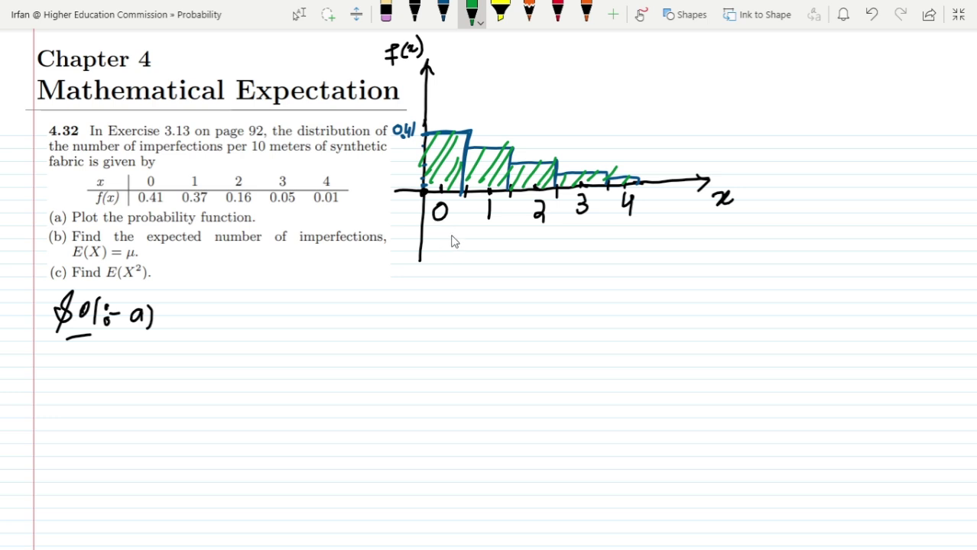
Bracket the table's x row in green and number its columns 1 to 5.
mouse_move(428, 225)
mouse_down()
mouse_move(453, 227)
mouse_move(438, 259)
mouse_move(448, 258)
mouse_up()
mouse_move(479, 224)
mouse_down()
mouse_move(497, 224)
mouse_move(499, 249)
mouse_up()
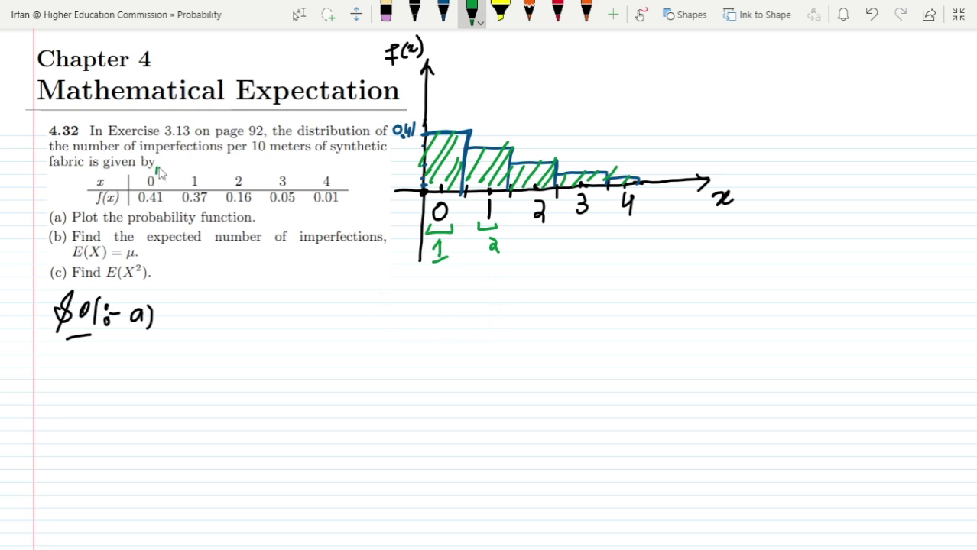
mouse_move(157, 169)
mouse_down()
mouse_move(314, 166)
mouse_move(327, 175)
mouse_up()
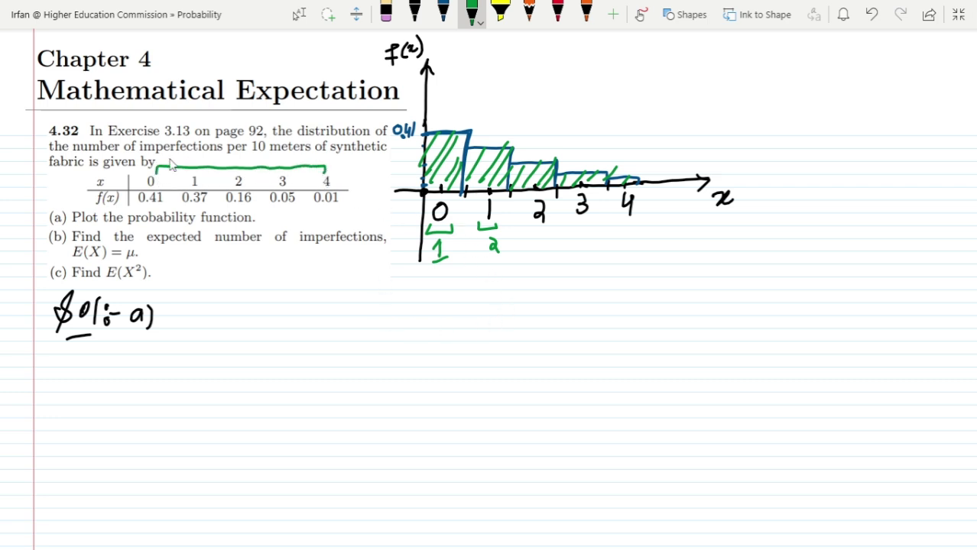
mouse_move(141, 167)
mouse_down()
mouse_move(142, 175)
mouse_move(191, 173)
mouse_up()
mouse_move(277, 157)
mouse_down()
mouse_move(285, 169)
mouse_move(318, 170)
mouse_move(328, 154)
mouse_up()
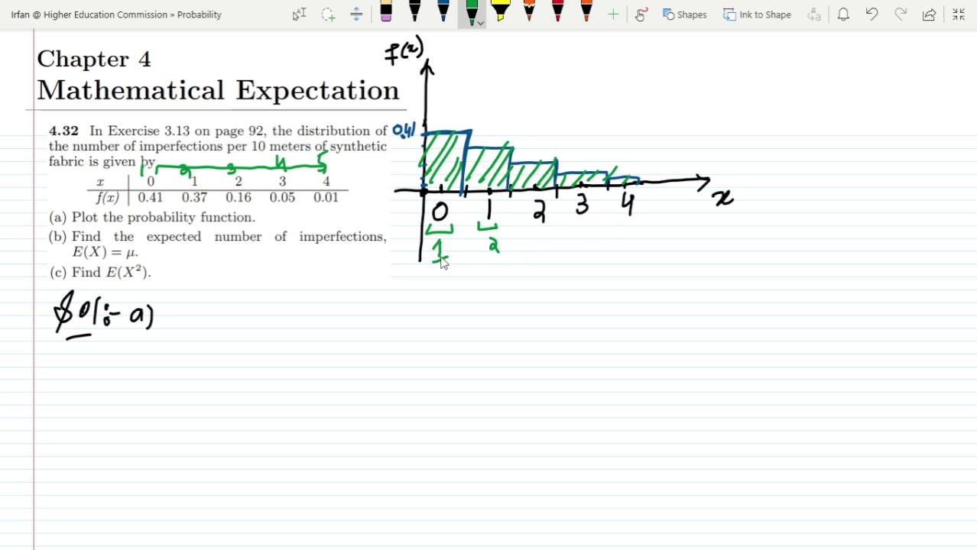
Erase the temporary green labels under the plot's bars.
click(386, 12)
mouse_move(445, 270)
mouse_down()
mouse_move(441, 234)
mouse_move(452, 242)
mouse_move(489, 233)
mouse_move(437, 261)
mouse_up()
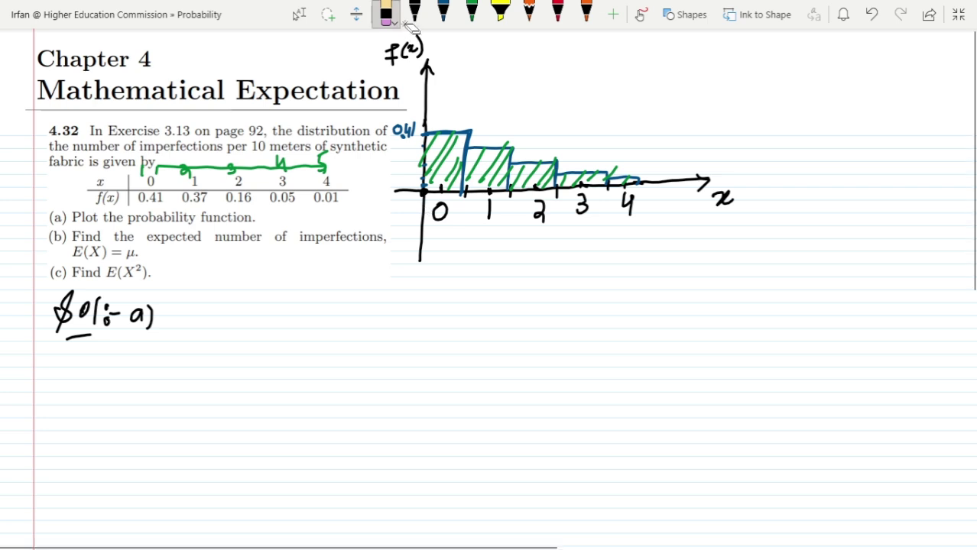
click(414, 12)
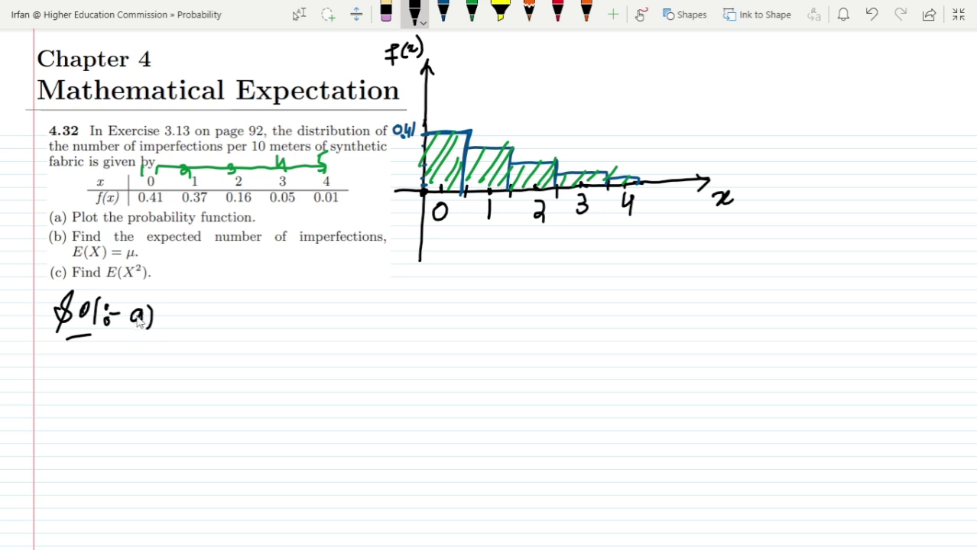
Change a) to b), write E(x) = Σx f(x), and circle the table's 0 column.
drag(130, 297, 131, 325)
mouse_move(202, 298)
mouse_down()
mouse_move(210, 322)
mouse_move(217, 297)
mouse_up()
mouse_move(202, 309)
mouse_down()
mouse_move(214, 309)
mouse_move(224, 326)
mouse_move(241, 321)
mouse_up()
mouse_move(240, 301)
mouse_down()
mouse_move(232, 324)
mouse_move(251, 327)
mouse_move(268, 305)
mouse_up()
mouse_move(260, 312)
mouse_down()
mouse_move(318, 288)
mouse_move(324, 314)
mouse_up()
drag(337, 298, 334, 314)
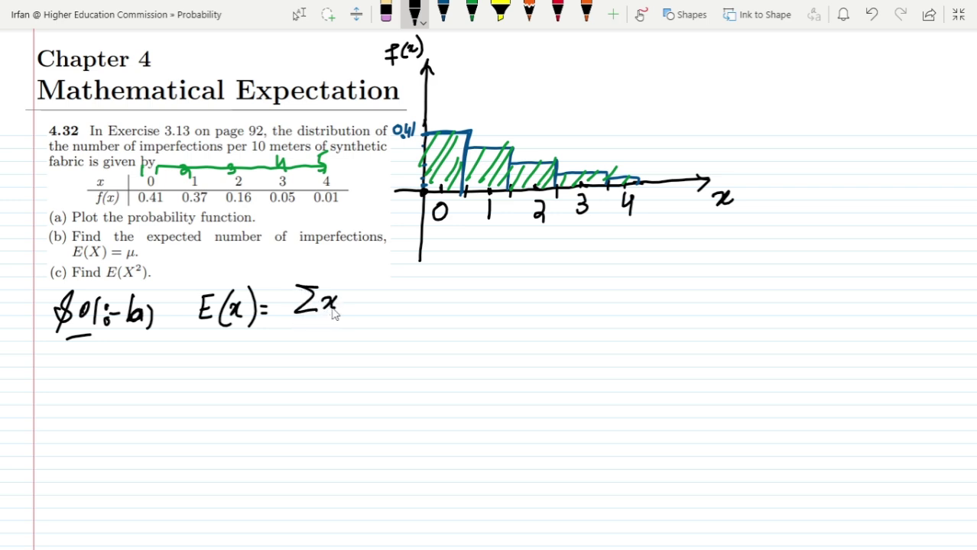
drag(368, 284, 349, 329)
mouse_move(345, 303)
mouse_down()
mouse_move(364, 301)
mouse_move(373, 315)
mouse_move(387, 309)
mouse_move(386, 326)
mouse_move(422, 314)
mouse_up()
mouse_move(165, 172)
mouse_down()
mouse_move(132, 200)
mouse_move(158, 222)
mouse_move(157, 169)
mouse_up()
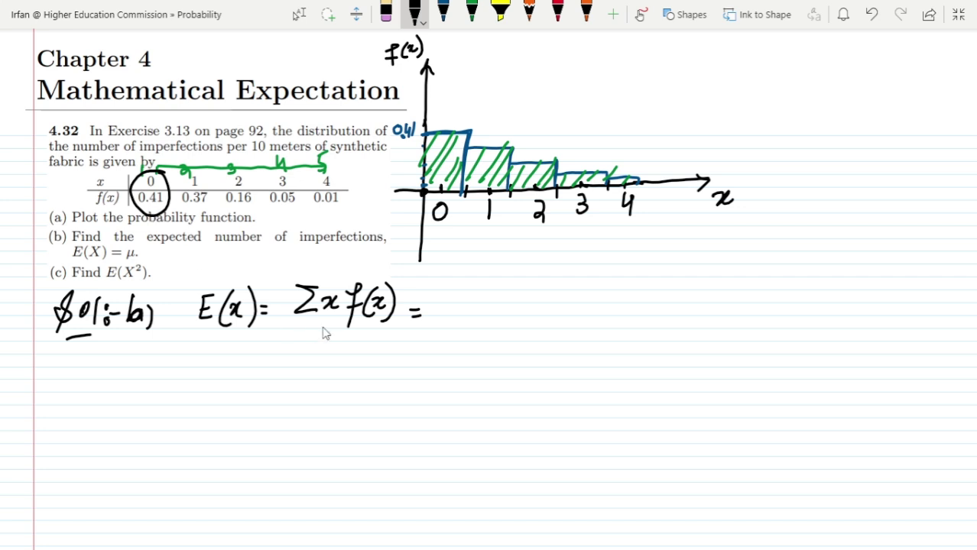
Expand the sum with the terms x₁f(x₁) + x₂f(x₂).
mouse_move(427, 303)
mouse_down()
mouse_move(432, 321)
mouse_move(451, 324)
mouse_up()
mouse_move(475, 289)
mouse_down()
mouse_move(470, 324)
mouse_move(477, 304)
mouse_move(483, 321)
mouse_up()
mouse_move(491, 300)
mouse_down()
mouse_move(503, 321)
mouse_move(493, 321)
mouse_up()
drag(509, 305, 511, 323)
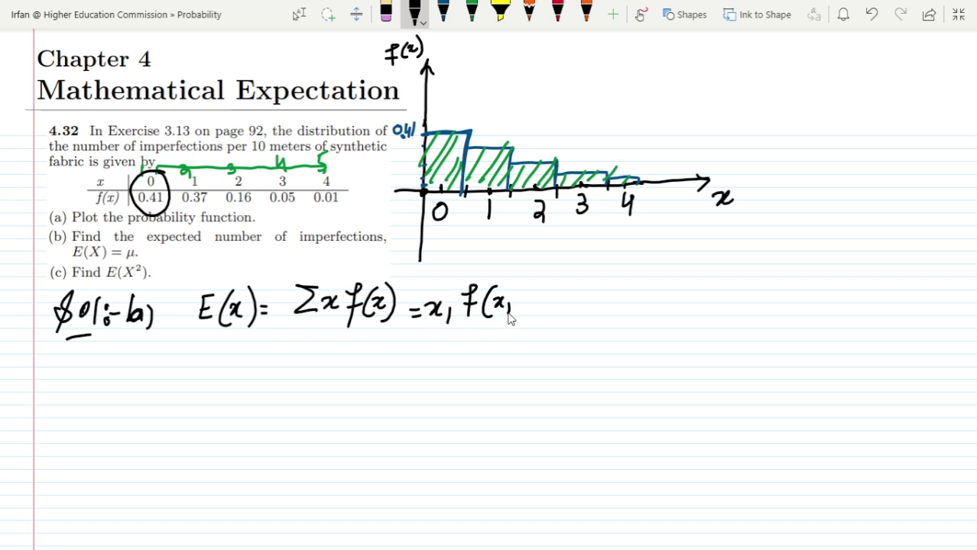
mouse_move(517, 286)
mouse_down()
mouse_move(520, 321)
mouse_move(590, 316)
mouse_move(608, 304)
mouse_move(603, 318)
mouse_up()
drag(598, 304, 613, 302)
mouse_move(625, 289)
mouse_down()
mouse_move(621, 314)
mouse_move(639, 312)
mouse_up()
mouse_move(641, 297)
mouse_down()
mouse_move(630, 312)
mouse_move(692, 308)
mouse_up()
Add the third term + x₃f(x₃).
mouse_move(686, 299)
mouse_down()
mouse_move(685, 318)
mouse_move(703, 315)
mouse_up()
drag(724, 303, 729, 317)
mouse_move(749, 285)
mouse_down()
mouse_move(740, 317)
mouse_move(752, 301)
mouse_up()
mouse_move(761, 293)
mouse_down()
mouse_move(756, 315)
mouse_move(774, 309)
mouse_up()
mouse_move(775, 297)
mouse_down()
mouse_move(766, 310)
mouse_move(784, 316)
mouse_up()
mouse_move(795, 279)
mouse_down()
mouse_move(794, 320)
mouse_move(821, 308)
mouse_up()
Add + x₄f(x₄) + x₅f(x₅) and begin the substitution line with 0×.
mouse_move(808, 300)
mouse_down()
mouse_move(809, 317)
mouse_move(834, 312)
mouse_up()
mouse_move(841, 298)
mouse_down()
mouse_move(830, 311)
mouse_move(855, 312)
mouse_move(850, 320)
mouse_up()
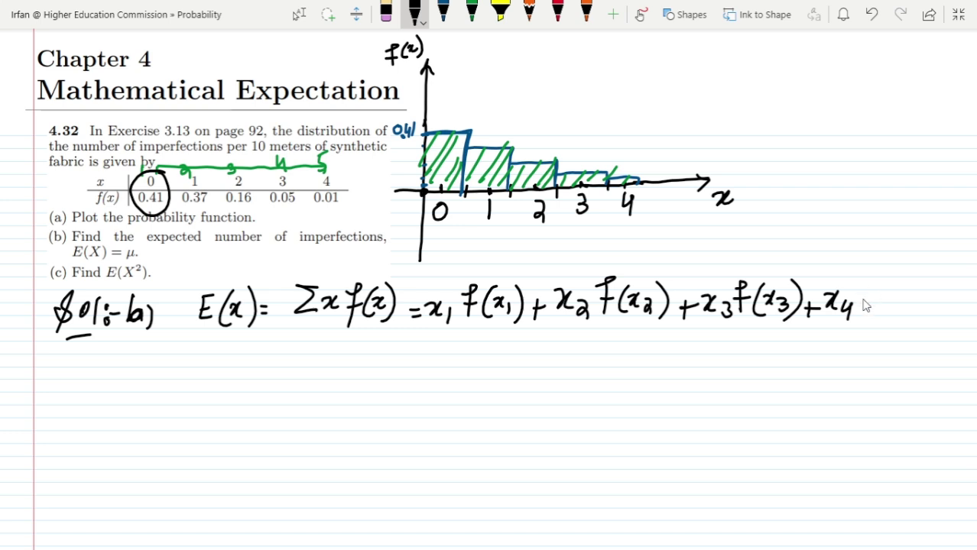
mouse_move(879, 278)
mouse_down()
mouse_move(867, 325)
mouse_move(876, 299)
mouse_up()
drag(890, 278, 887, 310)
mouse_move(893, 290)
mouse_down()
mouse_move(904, 309)
mouse_move(893, 309)
mouse_move(916, 304)
mouse_up()
drag(916, 295, 919, 315)
drag(920, 312, 934, 310)
mouse_move(927, 303)
mouse_down()
mouse_move(927, 320)
mouse_move(938, 313)
mouse_up()
drag(942, 298, 934, 315)
mouse_move(966, 283)
mouse_down()
mouse_move(951, 309)
mouse_move(961, 292)
mouse_move(969, 303)
mouse_up()
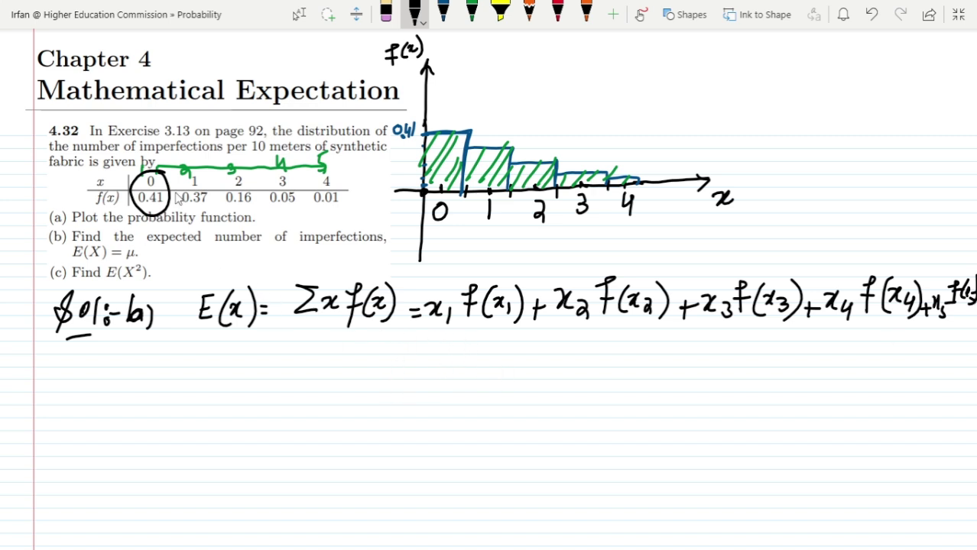
mouse_move(440, 343)
mouse_down()
mouse_move(428, 367)
mouse_move(441, 345)
mouse_up()
mouse_move(448, 342)
mouse_down()
mouse_move(451, 361)
mouse_move(471, 343)
mouse_move(513, 356)
mouse_move(538, 349)
mouse_up()
Substitute 0×0.41 + 1×0.37 + 2×0.16 into the sum.
click(485, 355)
mouse_move(528, 341)
mouse_down()
mouse_move(529, 360)
mouse_move(581, 358)
mouse_move(567, 359)
mouse_up()
mouse_move(598, 333)
mouse_down()
mouse_move(591, 348)
mouse_move(600, 334)
mouse_move(624, 352)
mouse_move(716, 346)
mouse_up()
click(610, 349)
drag(714, 328, 697, 348)
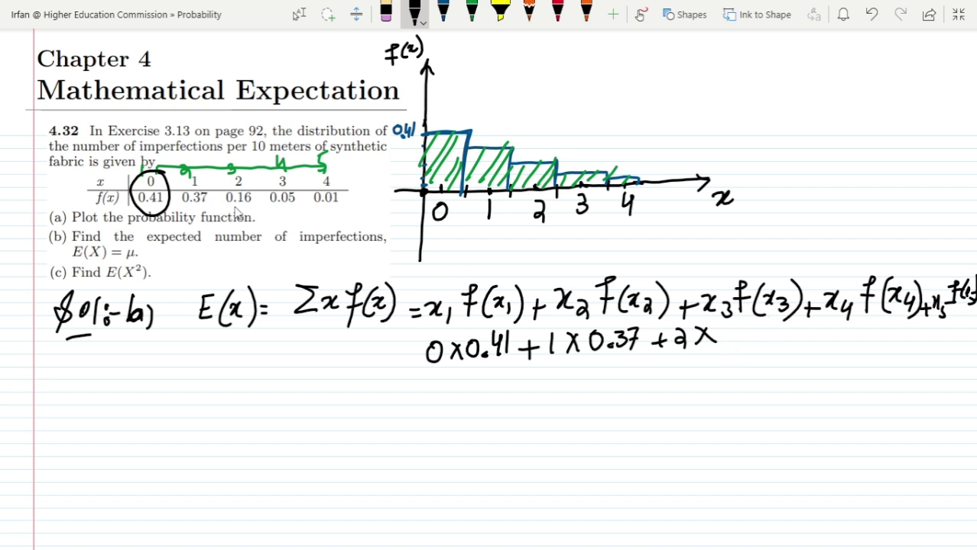
drag(732, 330, 743, 347)
click(736, 345)
mouse_move(763, 327)
mouse_down()
mouse_move(757, 341)
mouse_move(792, 341)
mouse_up()
drag(782, 331, 780, 351)
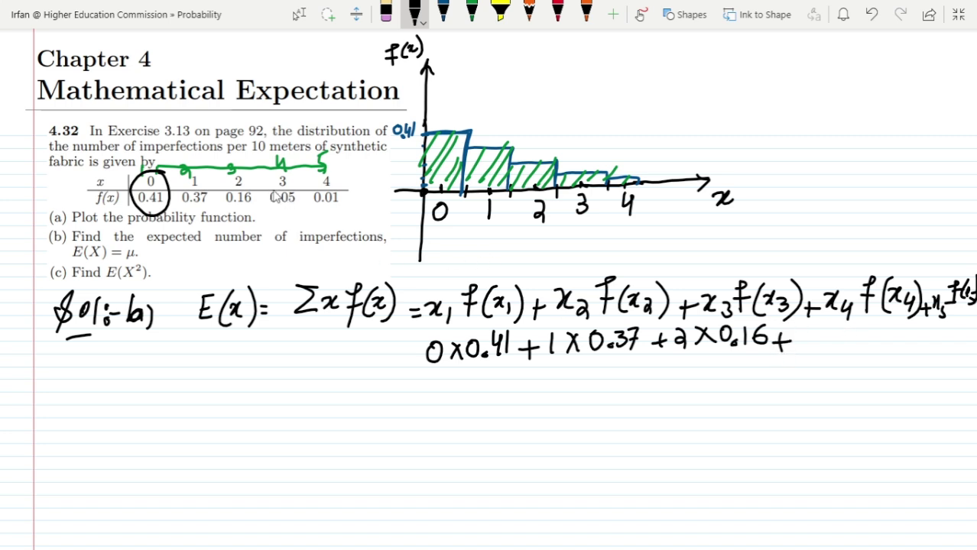
Finish the substitution with + 3×0.05 + 4×0.01.
mouse_move(798, 332)
mouse_down()
mouse_move(808, 341)
mouse_move(799, 349)
mouse_up()
mouse_move(817, 330)
mouse_down()
mouse_move(832, 349)
mouse_move(818, 349)
mouse_move(842, 334)
mouse_move(871, 350)
mouse_move(896, 345)
mouse_up()
drag(889, 336, 889, 353)
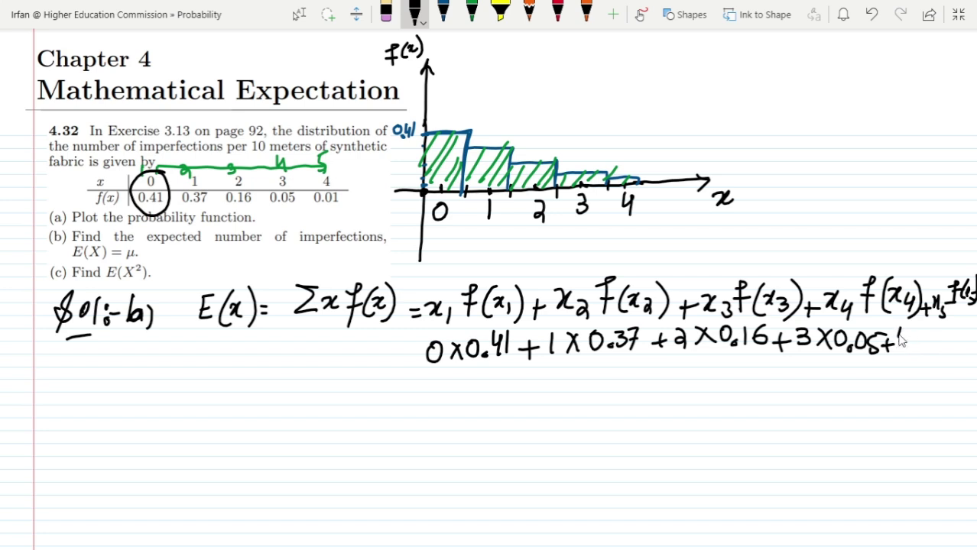
drag(901, 336, 914, 344)
mouse_move(910, 330)
mouse_down()
mouse_move(909, 352)
mouse_move(926, 353)
mouse_up()
drag(927, 336, 913, 354)
click(938, 345)
mouse_move(928, 348)
mouse_down()
mouse_move(930, 337)
mouse_move(948, 333)
mouse_move(962, 347)
mouse_up()
Write the result = 0.88 and box it in red.
drag(404, 392, 417, 391)
mouse_move(404, 398)
mouse_down()
mouse_move(442, 405)
mouse_move(452, 387)
mouse_move(484, 402)
mouse_move(495, 379)
mouse_up()
click(463, 399)
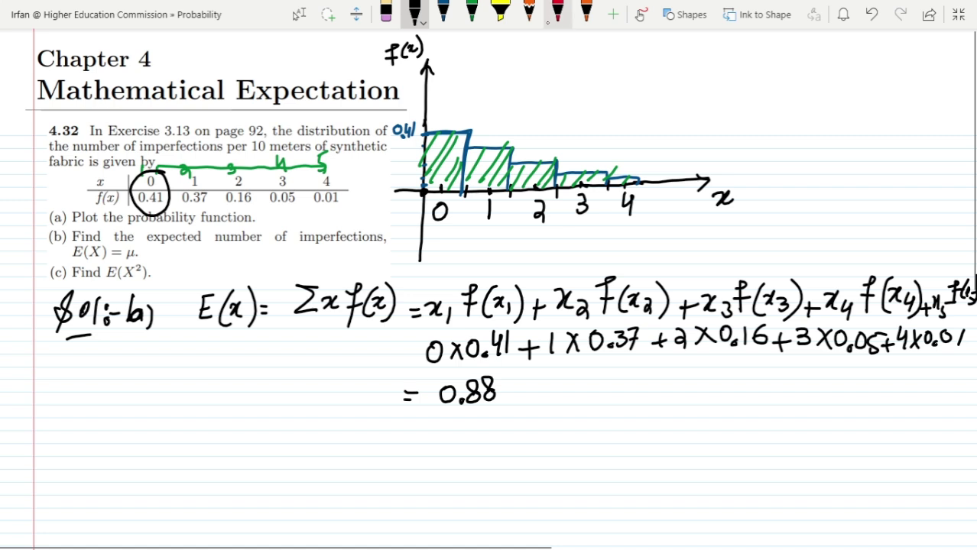
click(558, 12)
mouse_move(423, 418)
mouse_down()
mouse_move(530, 367)
mouse_move(417, 421)
mouse_up()
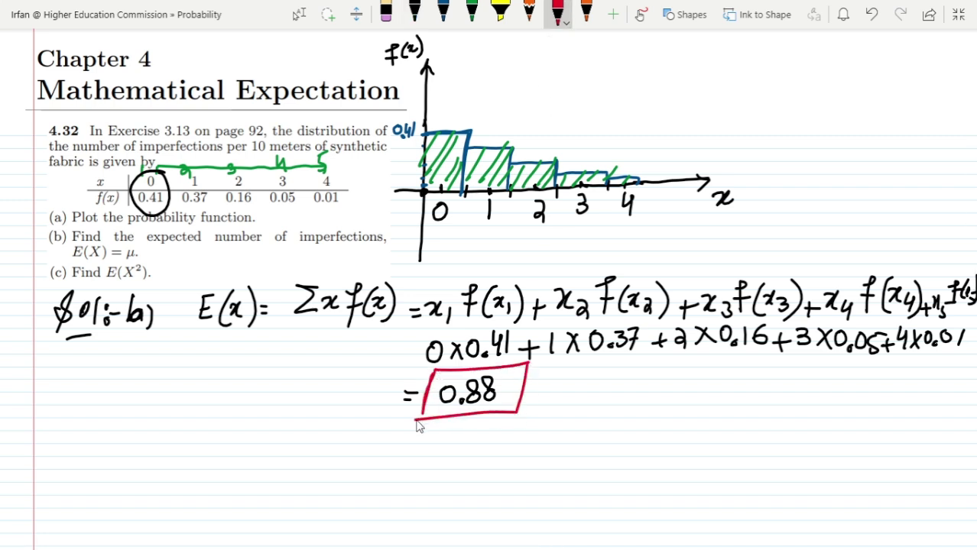